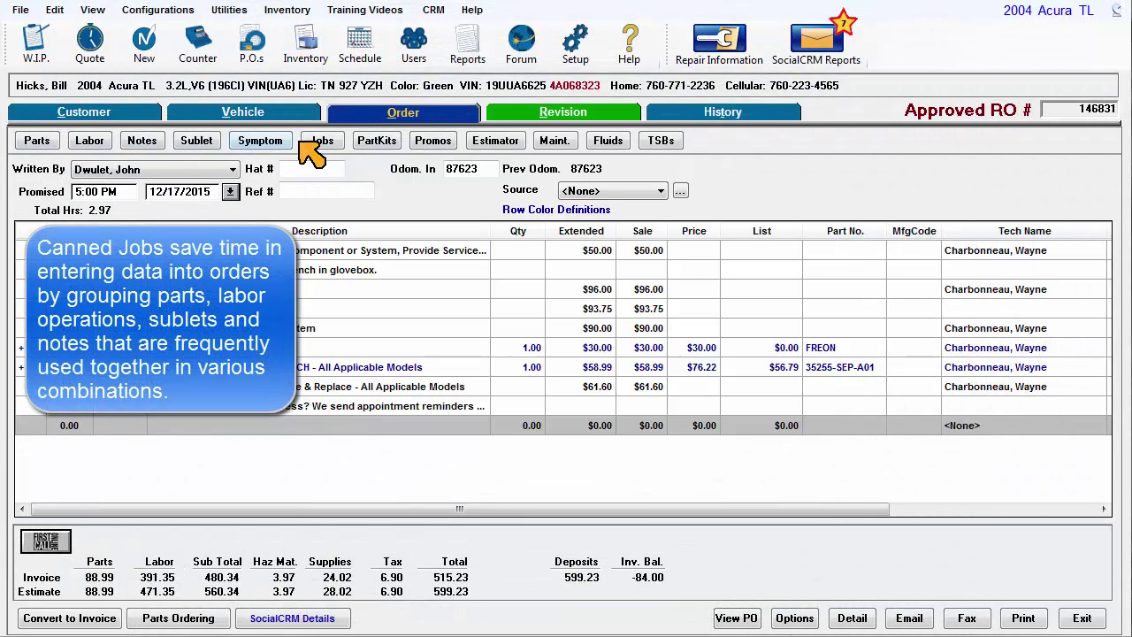
Search the canned job list with Job # filtered to L, then clear the criteria back to All.
left_click(335, 141)
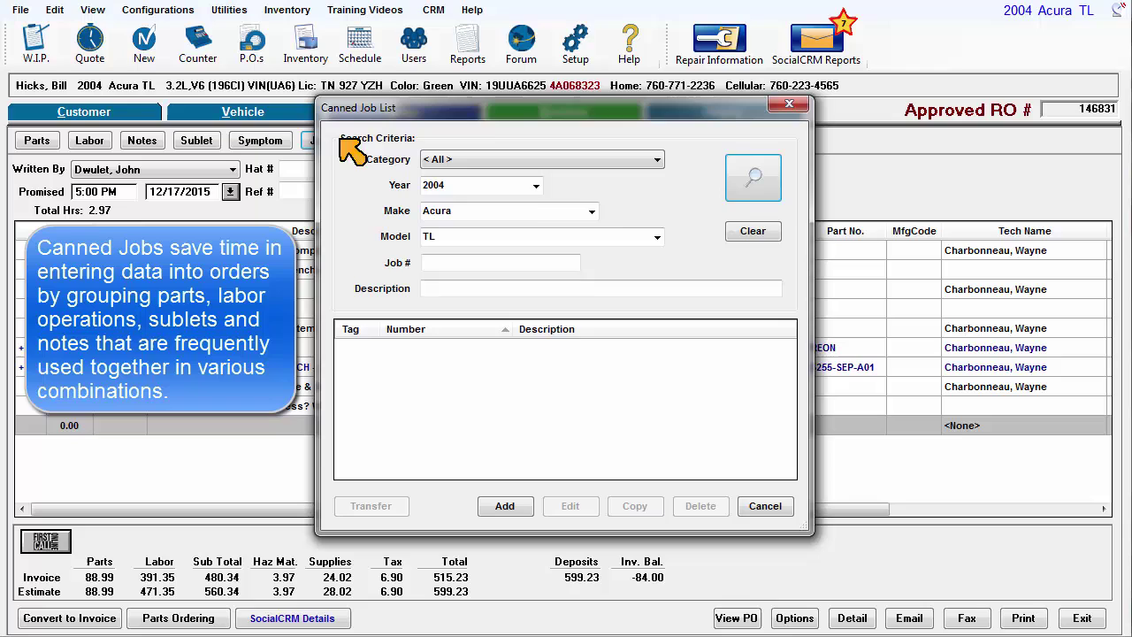
left_click(771, 180)
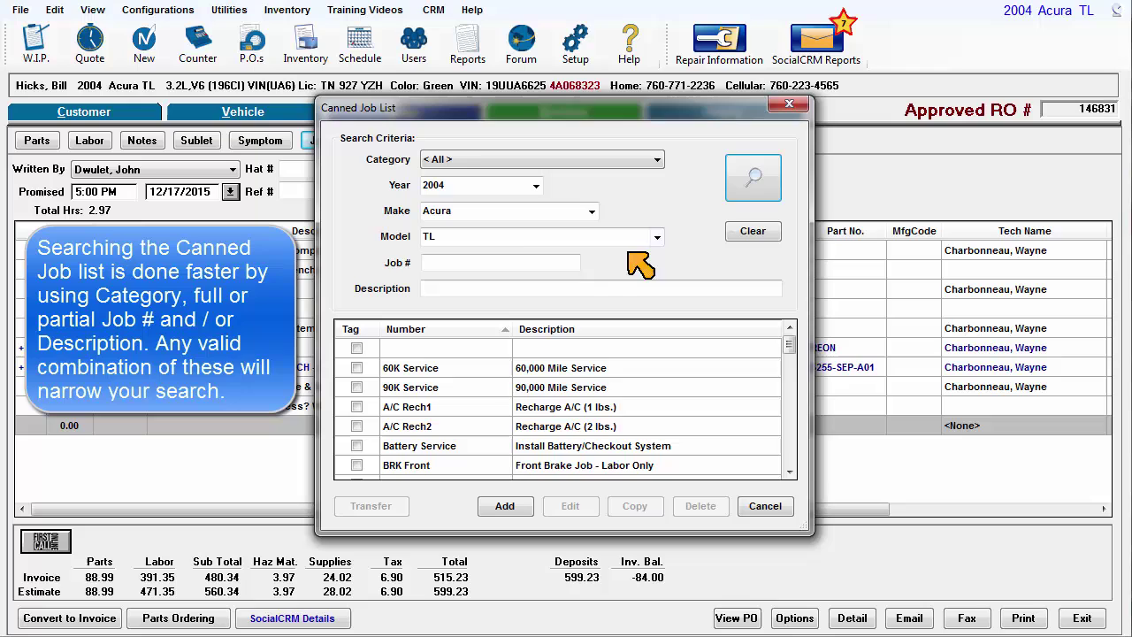
left_click(494, 263)
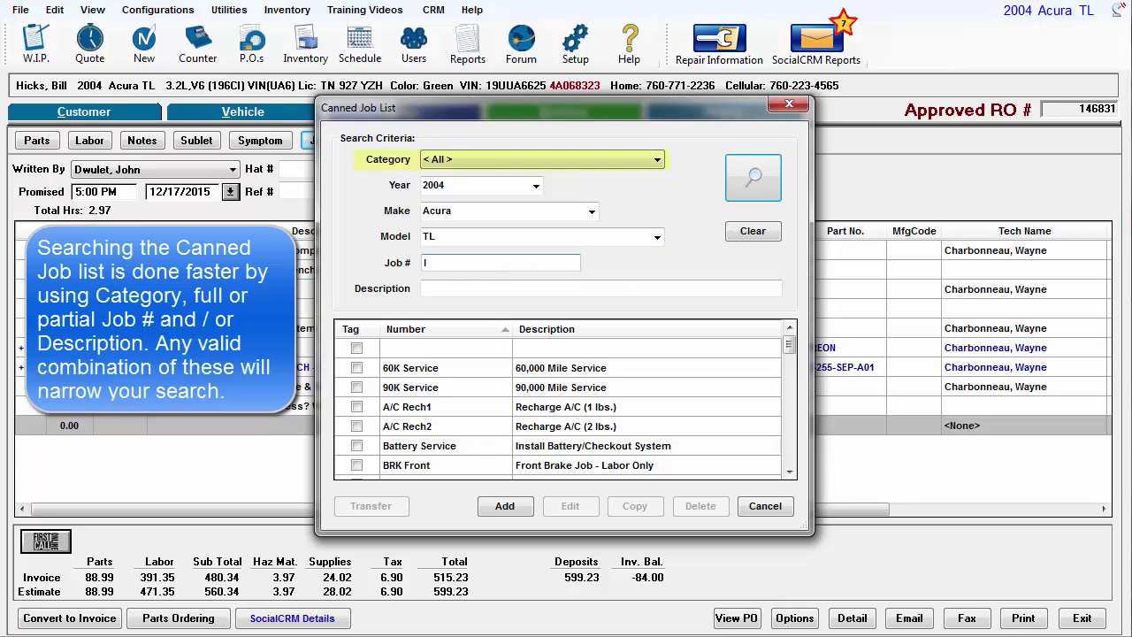
left_click(754, 178)
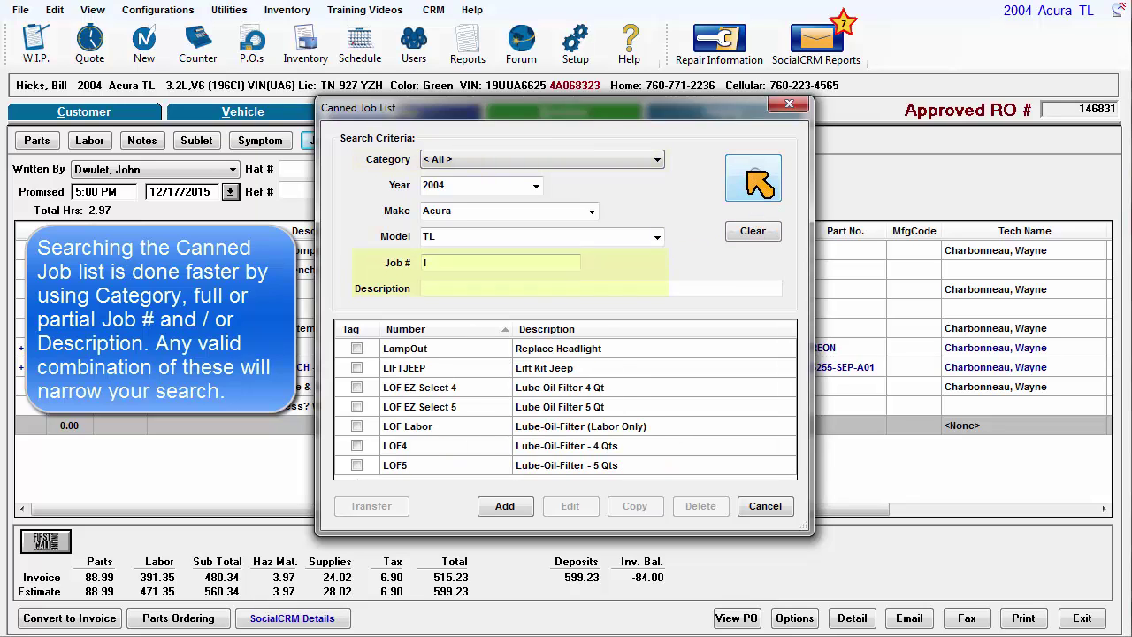
left_click(751, 231)
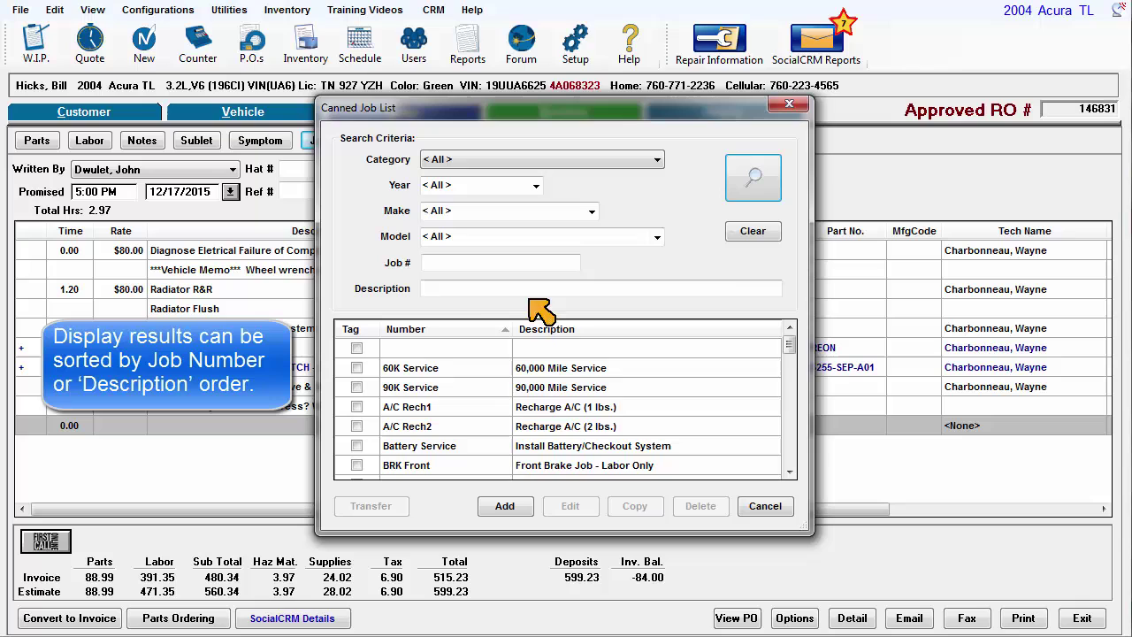
Sort the canned job list by Description, then by Number ascending.
left_click(442, 329)
left_click(580, 329)
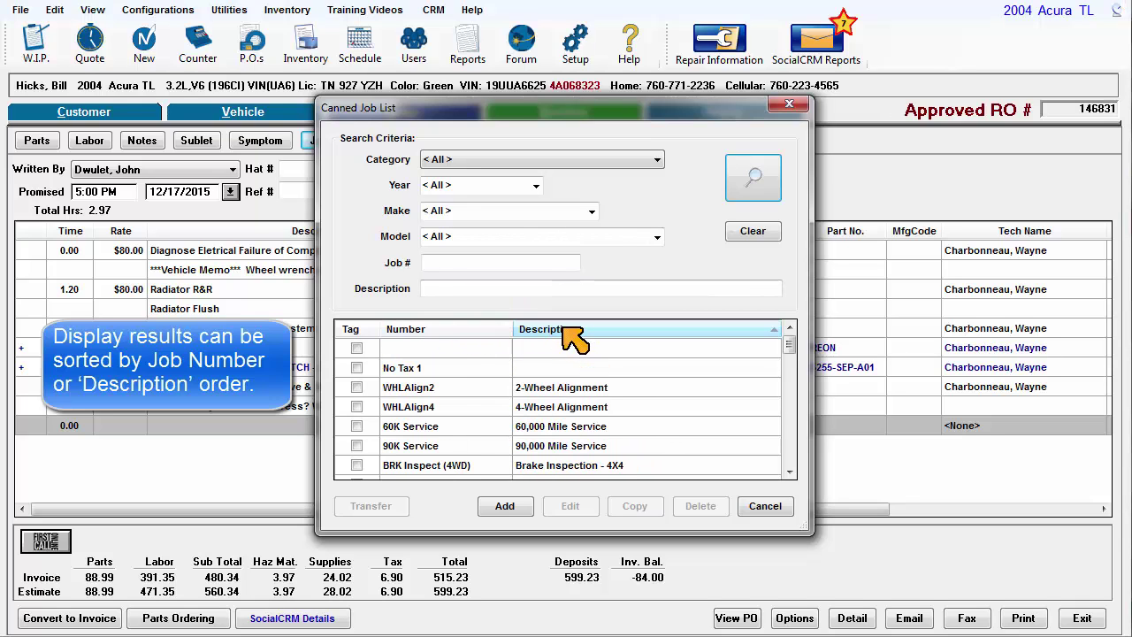
left_click(413, 328)
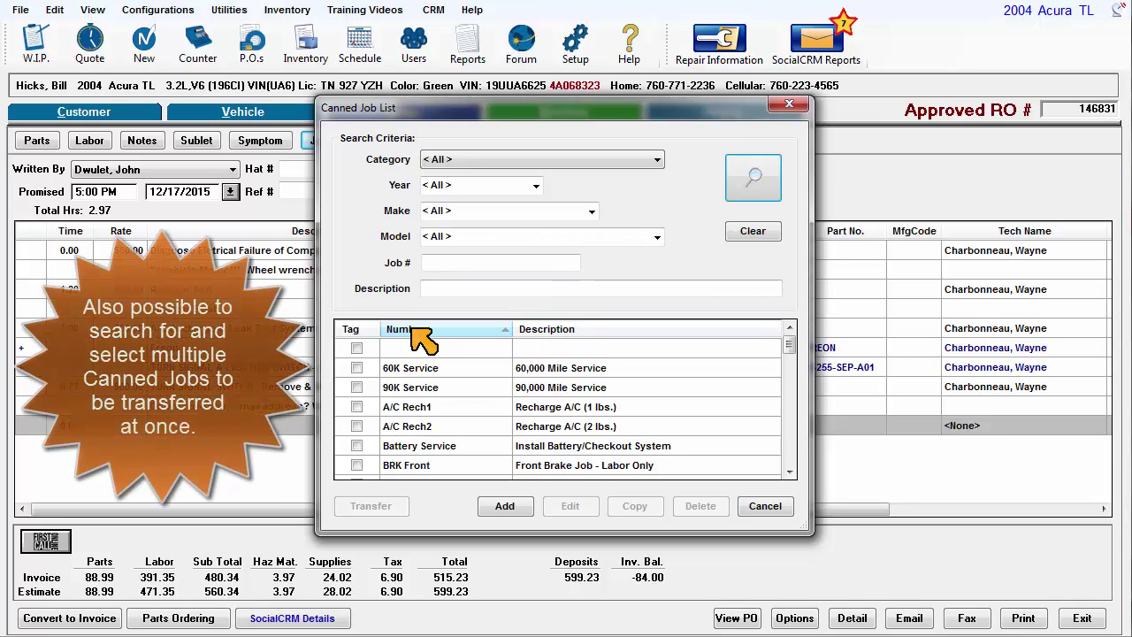
Tick and then untick 90K Service and A/C Rech1, leaving no jobs marked for transfer.
left_click(357, 388)
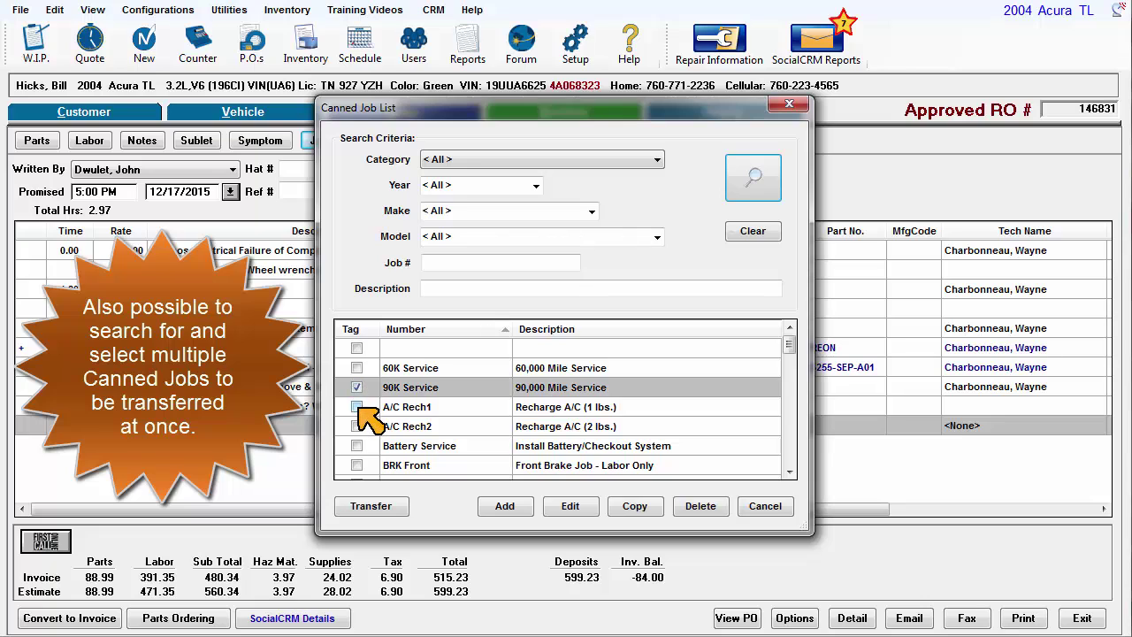
left_click(357, 407)
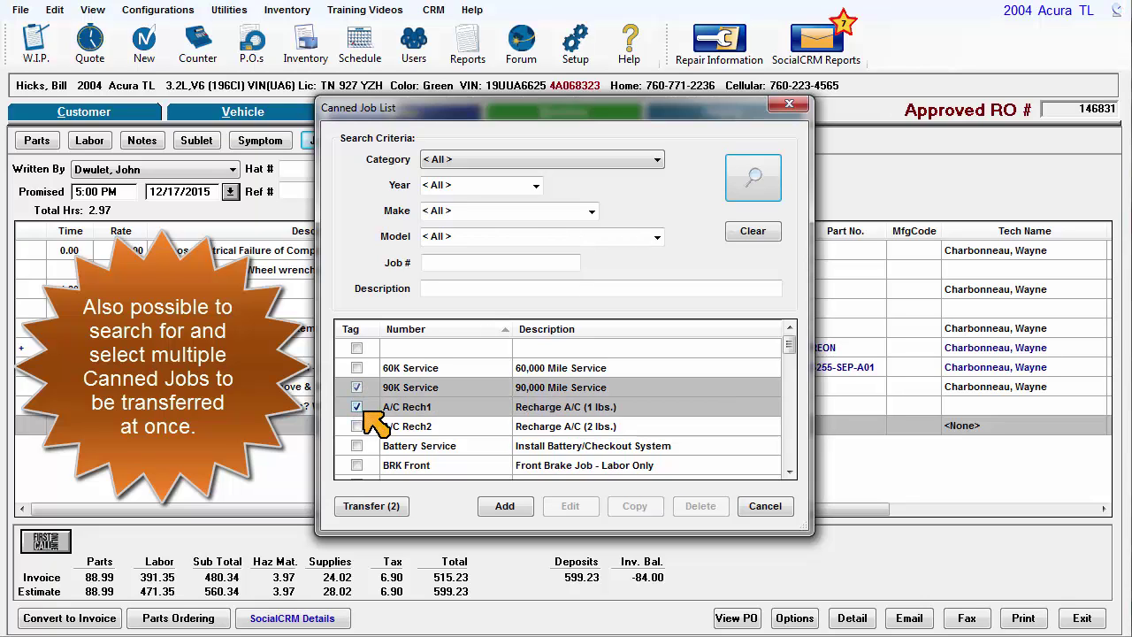
left_click(356, 407)
left_click(356, 388)
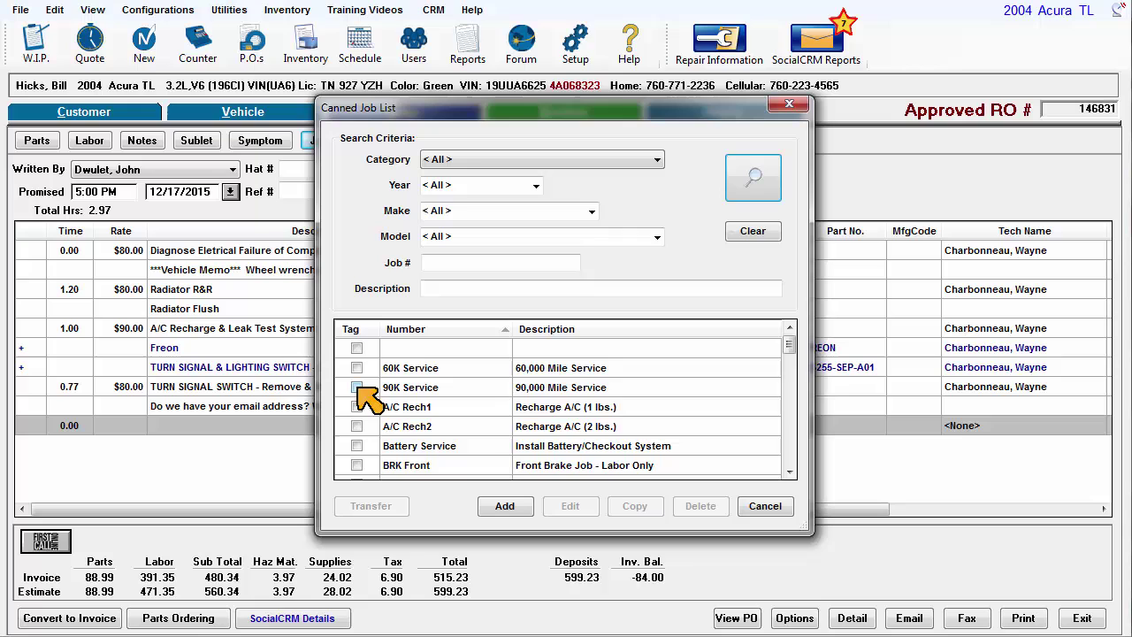
Add a new canned job from the Canned Job List.
left_click(503, 506)
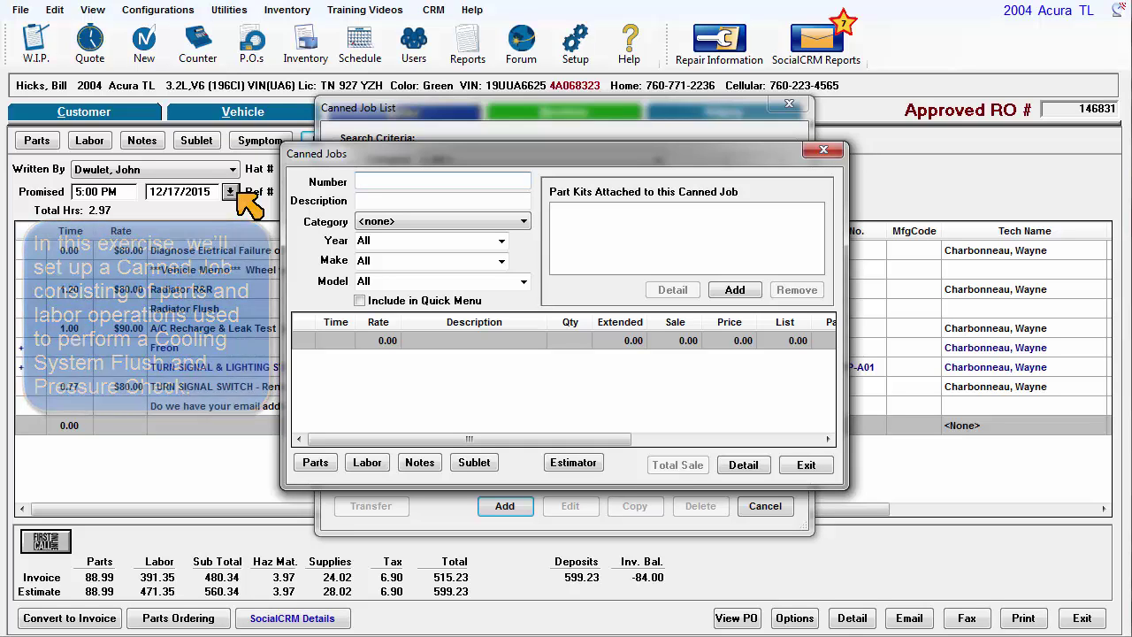
Enter job number Flush1, description 'Cooling System Flush and Check' and category Maintenance.
type("Flush1")
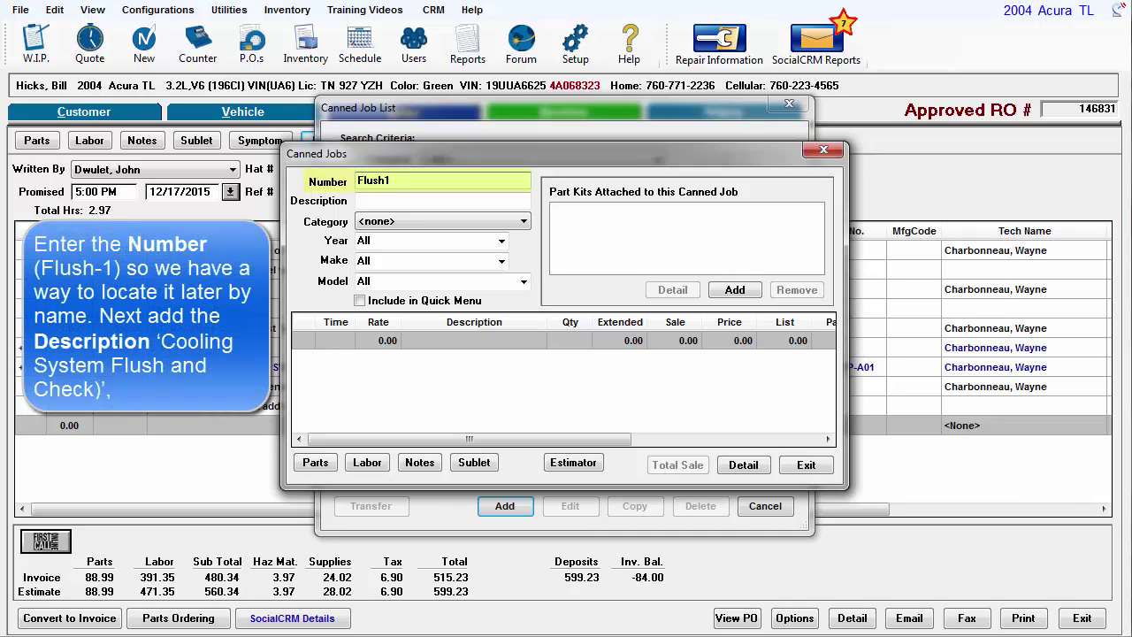
key("Tab")
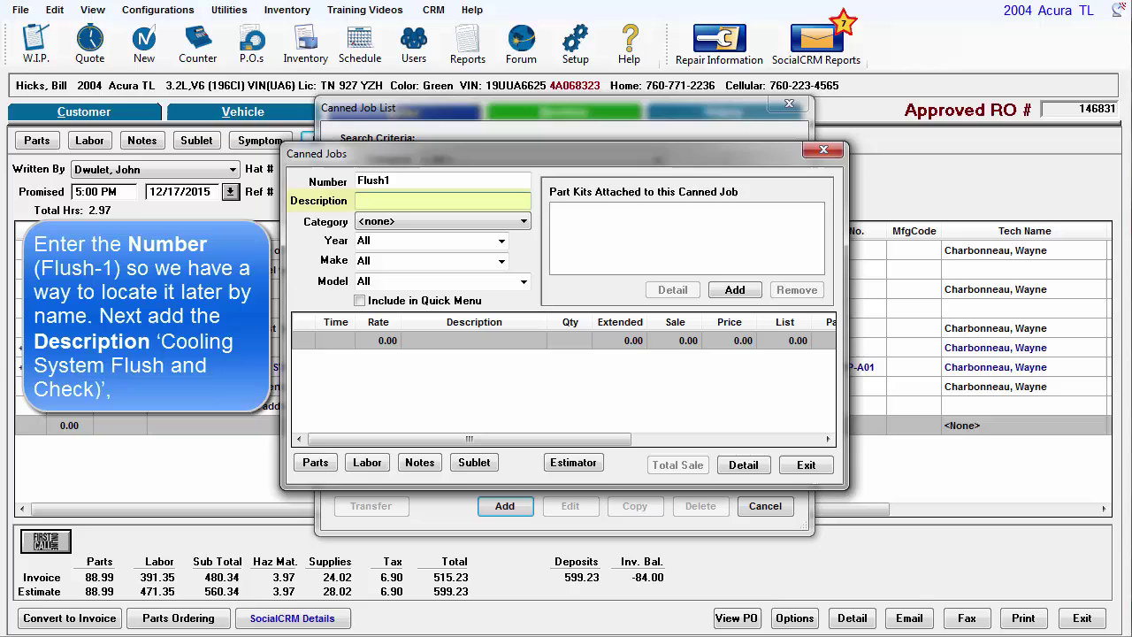
type("Cooling ")
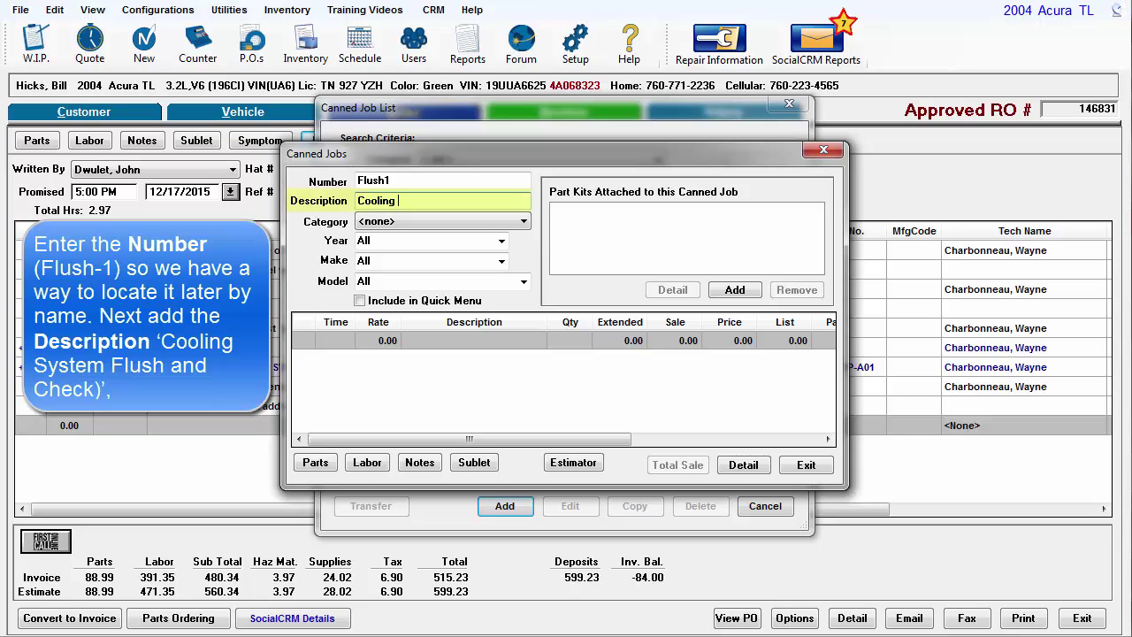
type("System F")
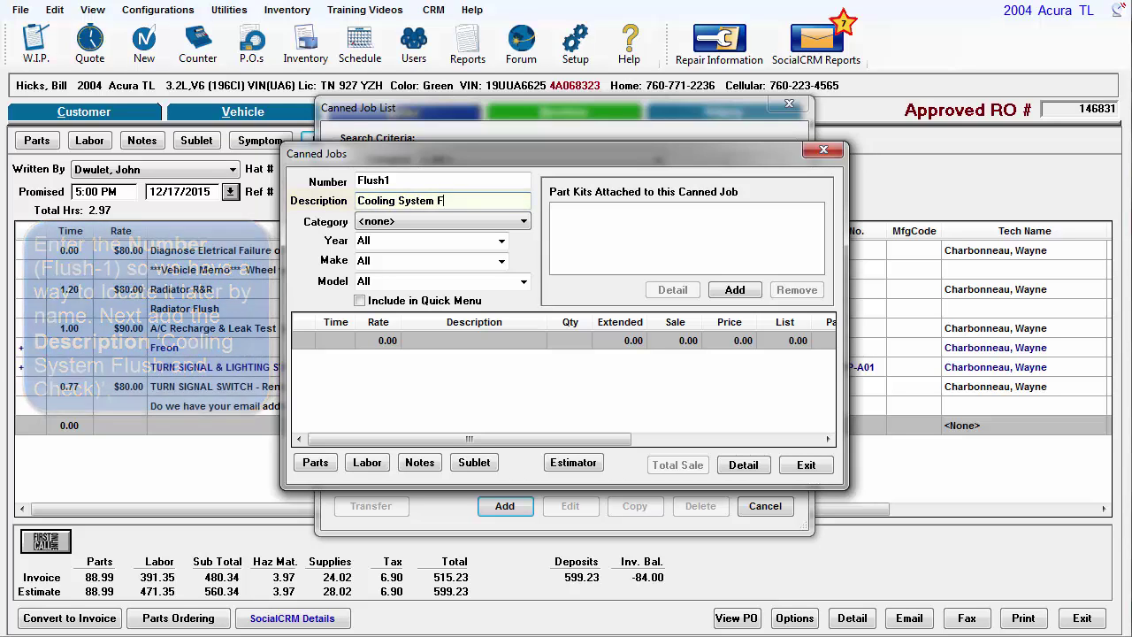
type("lush ")
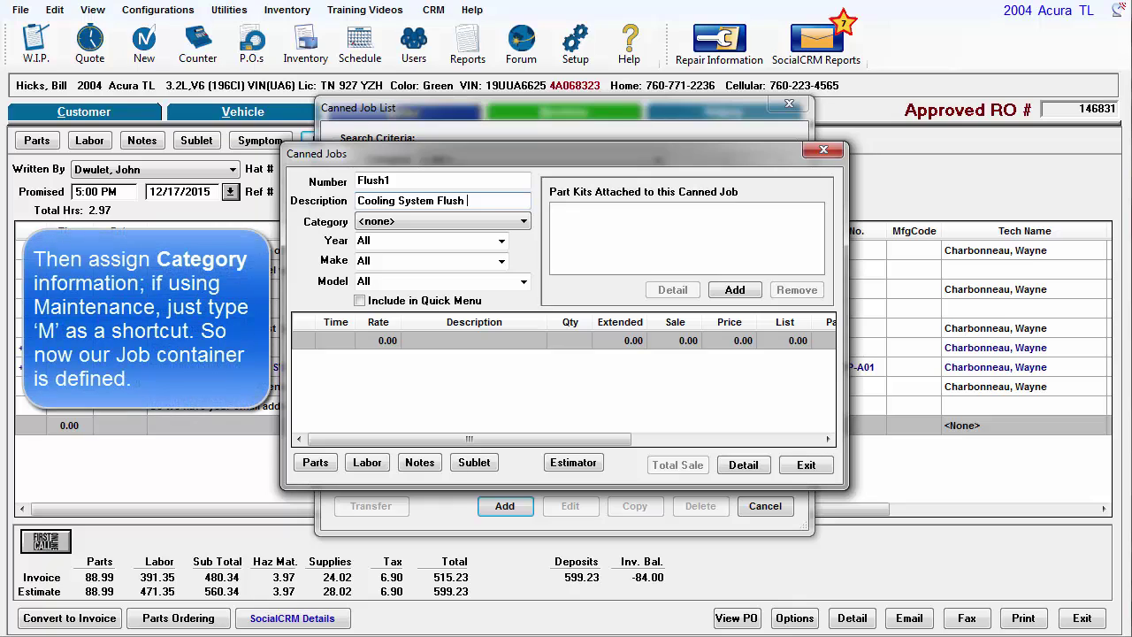
type("and Check")
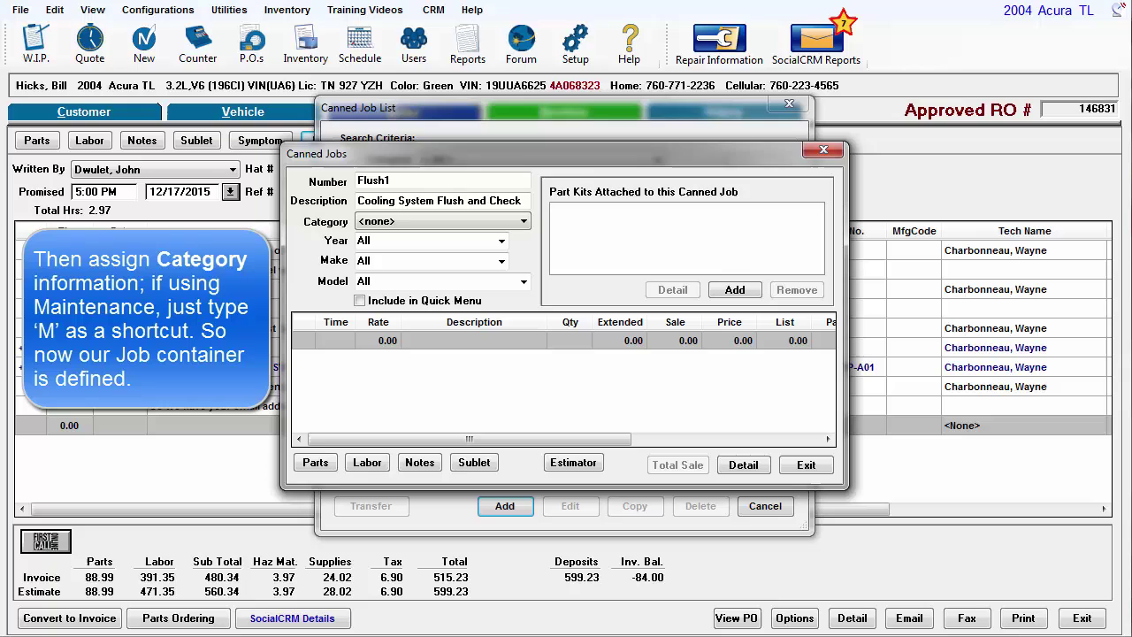
key("Tab")
key("m")
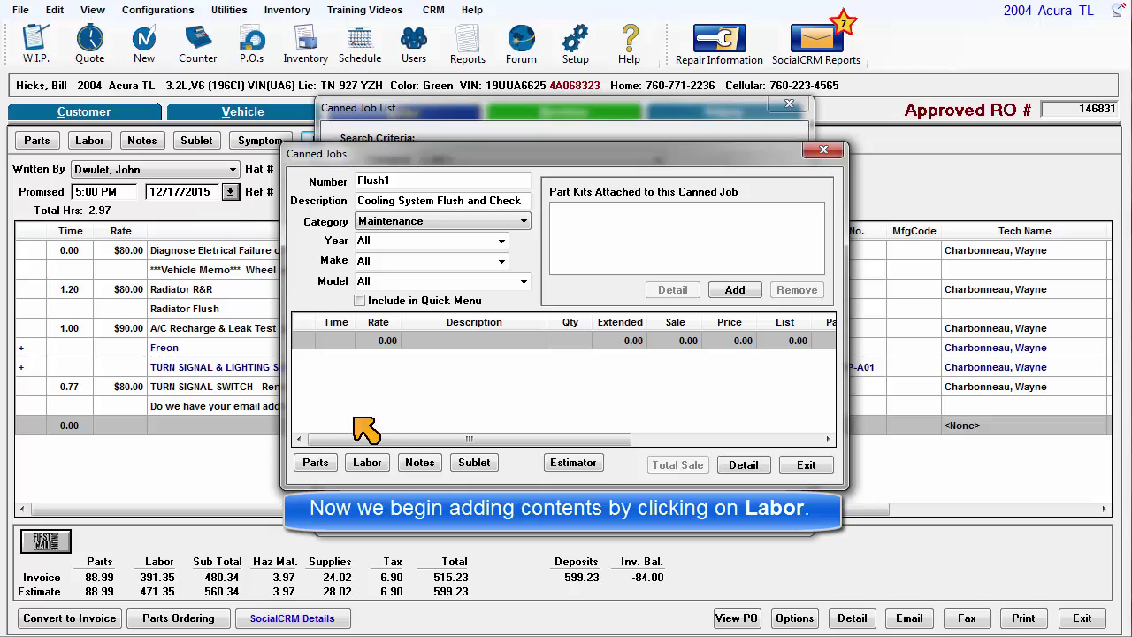
Add a labor line requesting 'Flush cooling system and pressure check' and paste the Work Performed text.
left_click(367, 462)
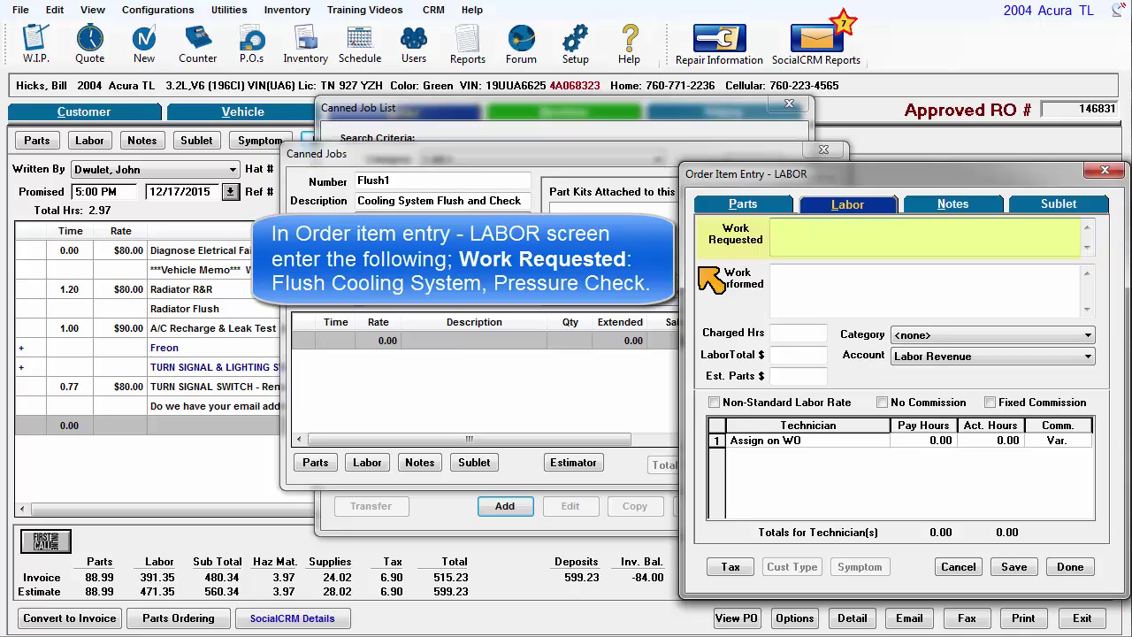
type("F")
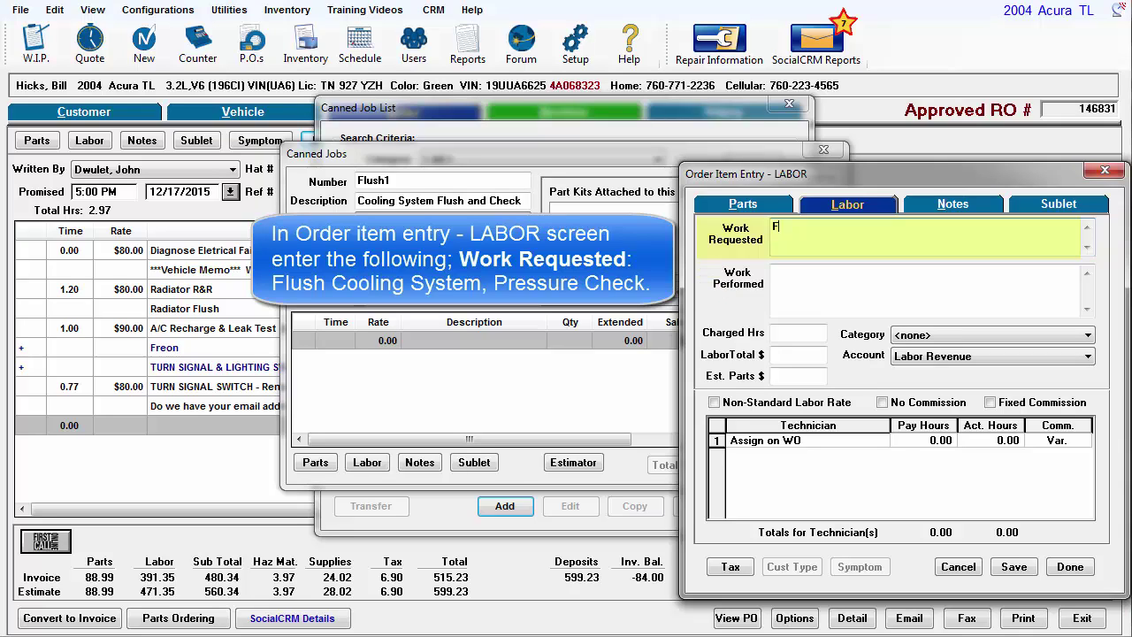
type("lush cooling system and ")
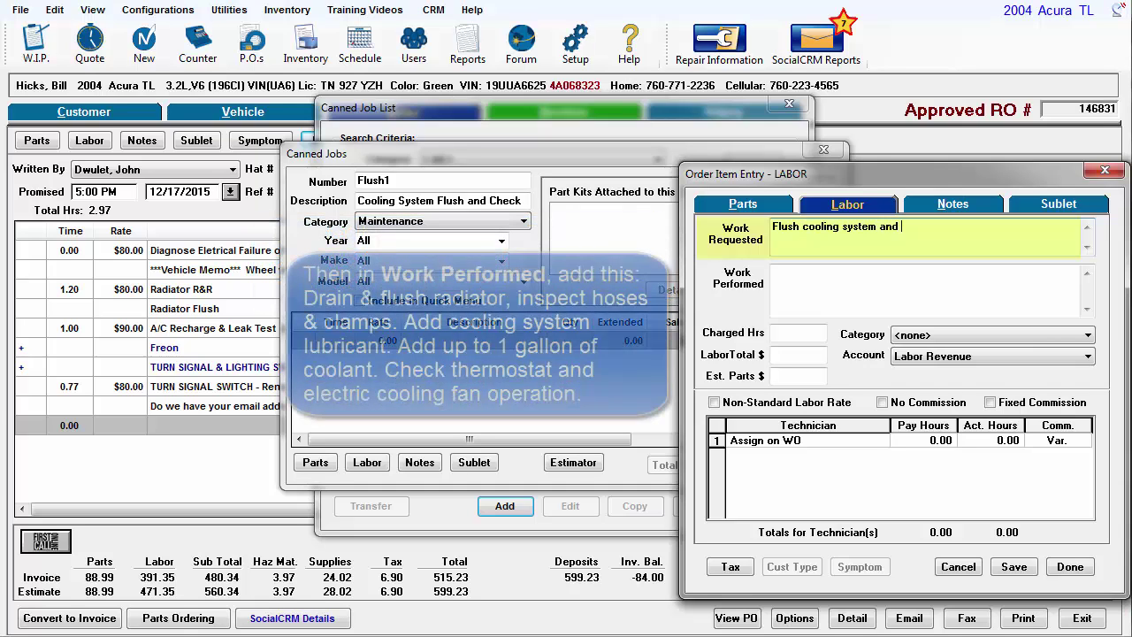
type("pressure check")
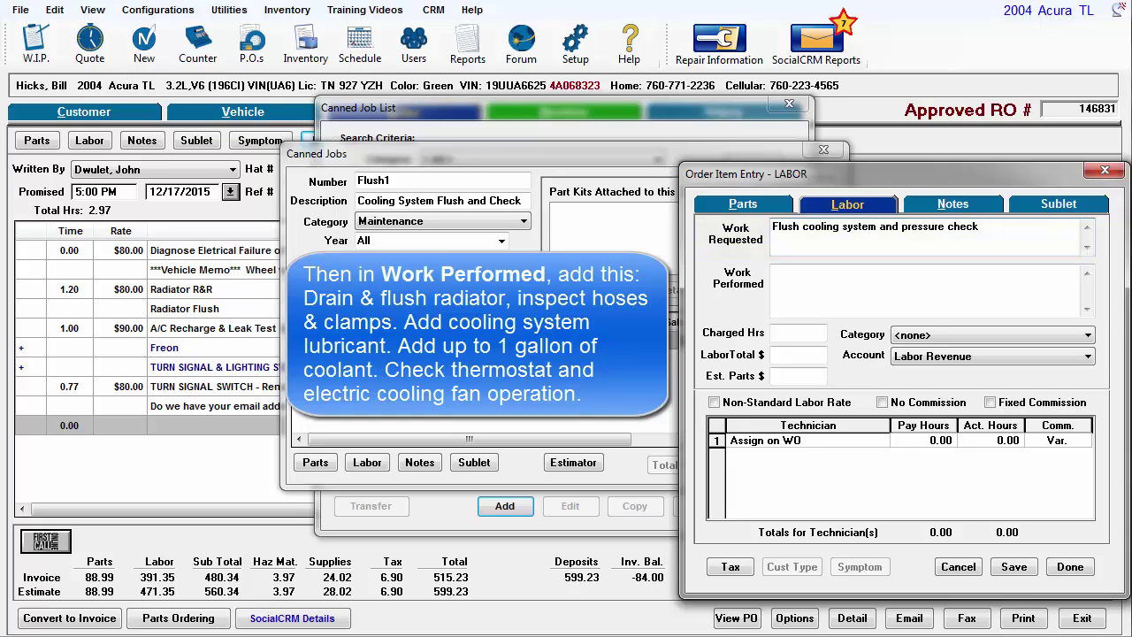
key("Tab")
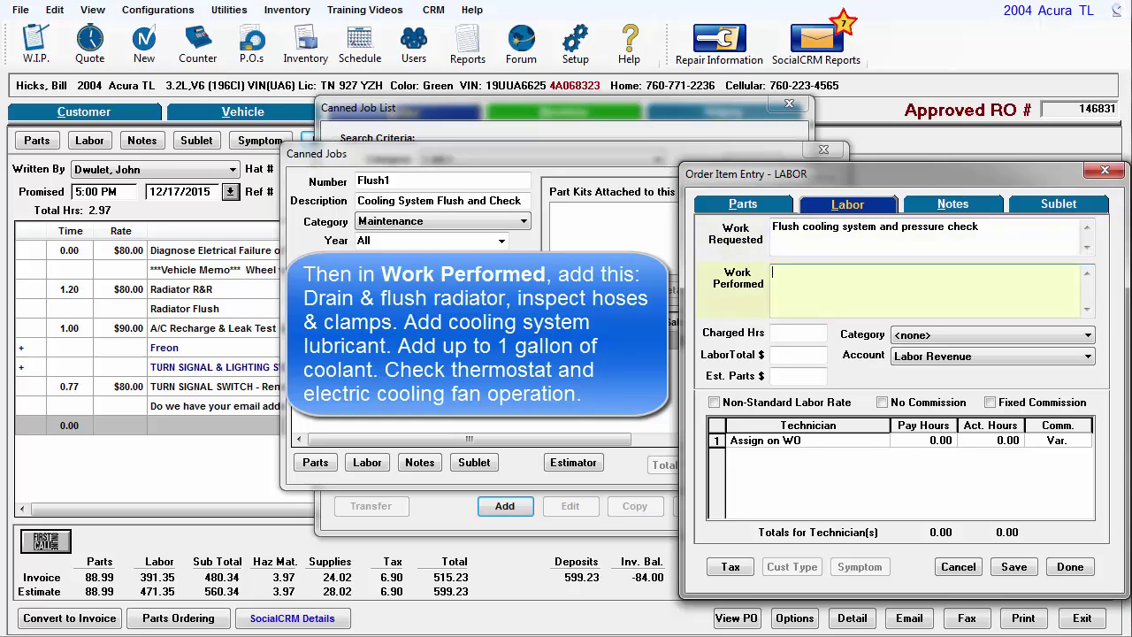
type("Drain & flush radiator, inspect hoses & clamps. Add cooling system lubricant. Add up to 1 gallon of coolant. Check thermostat and electric cooling fan operation.")
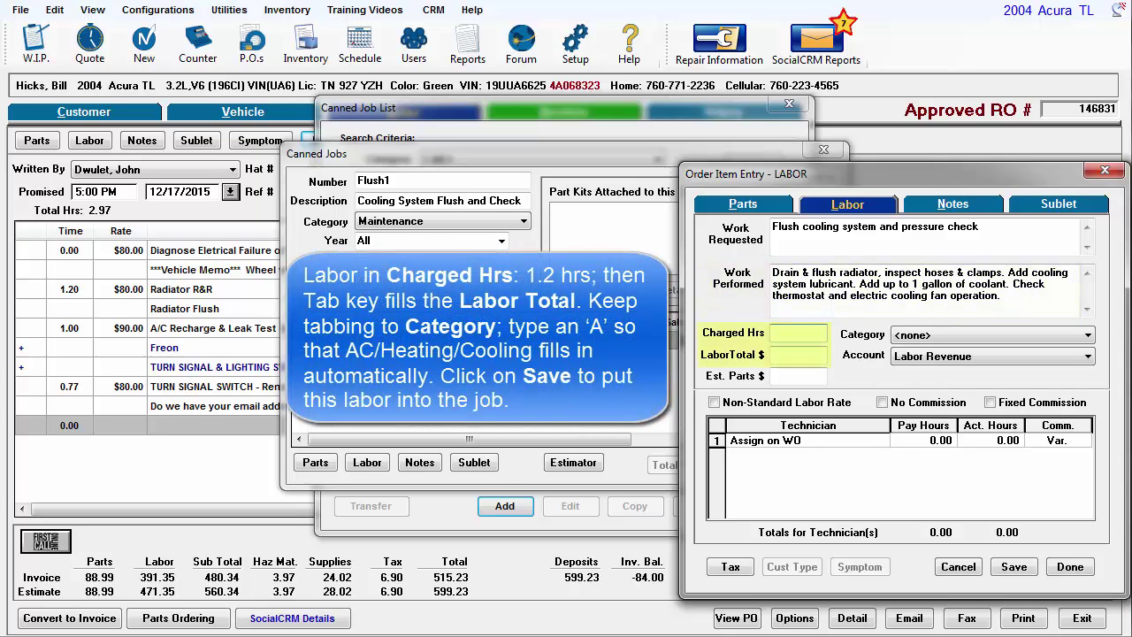
Charge 1.2 hours ($108.00) with category AC/Heating/Cooling and save the labor line.
left_click(773, 333)
type("1.2")
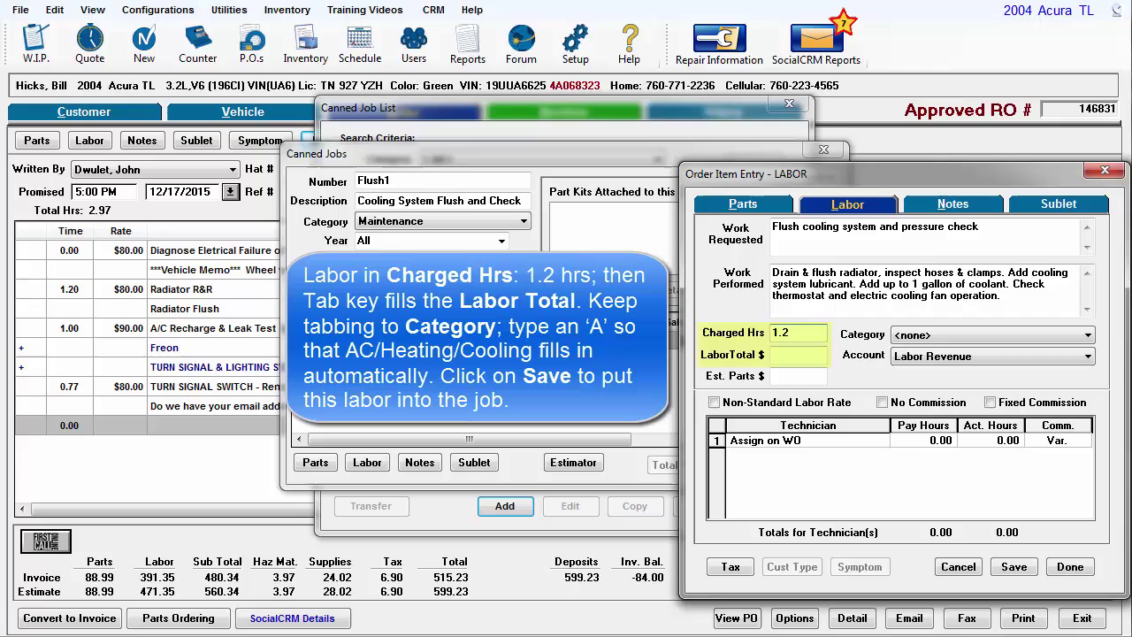
key("Tab")
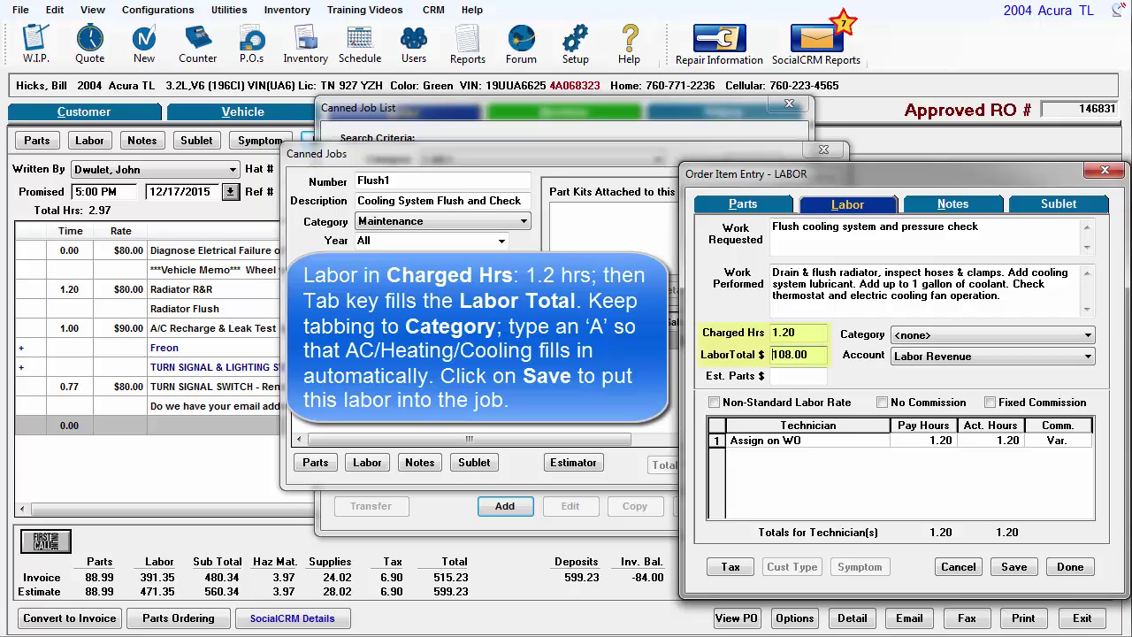
key("Tab")
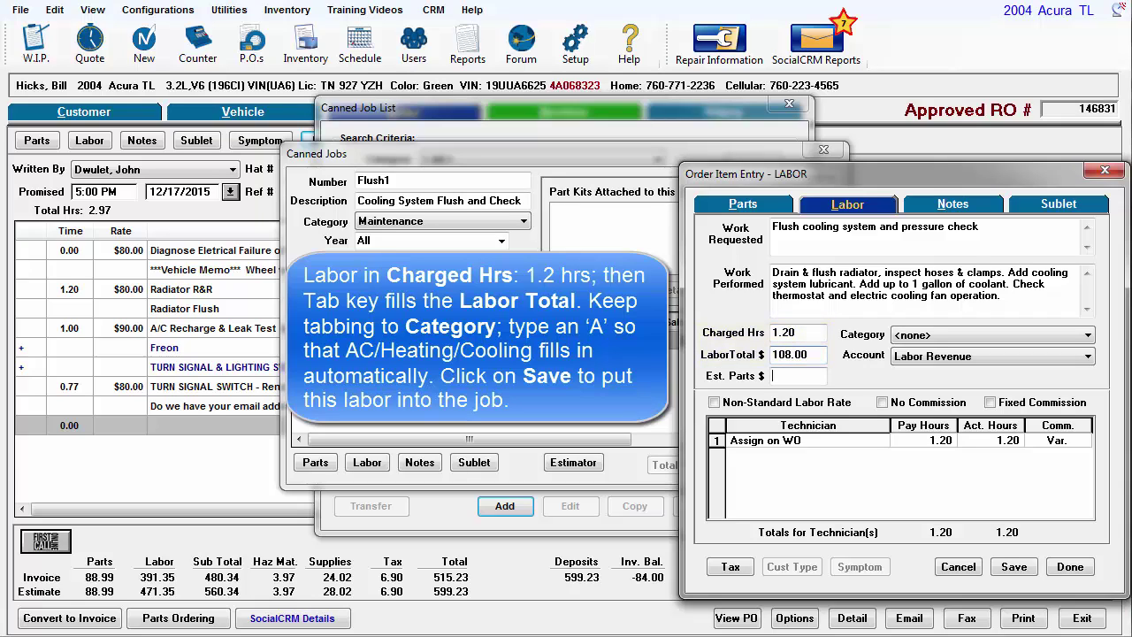
key("Tab")
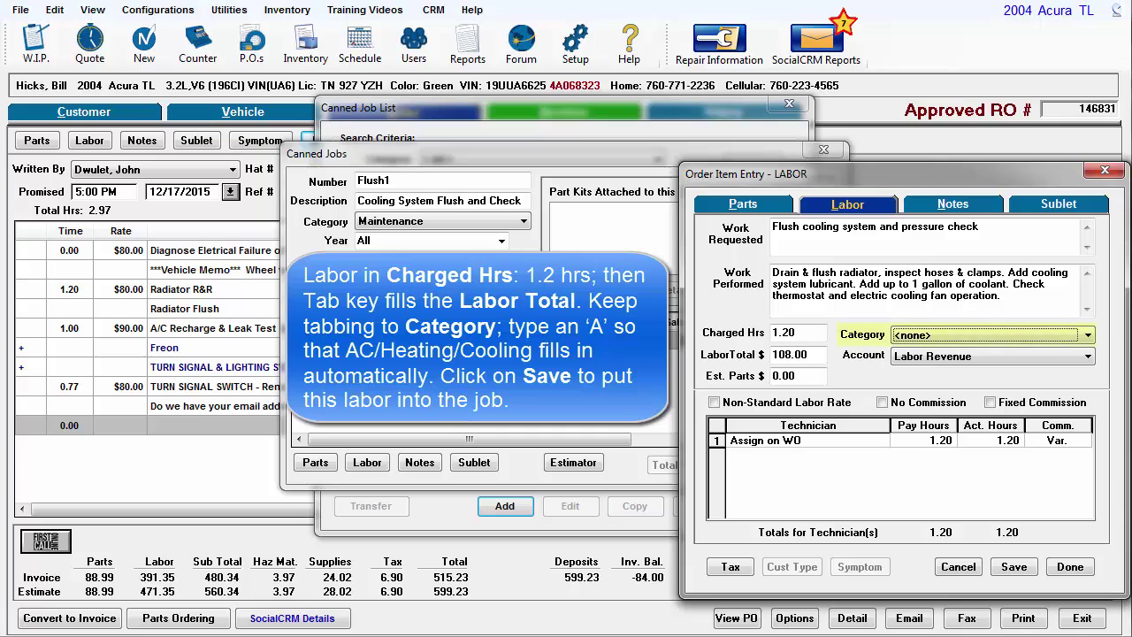
key("a")
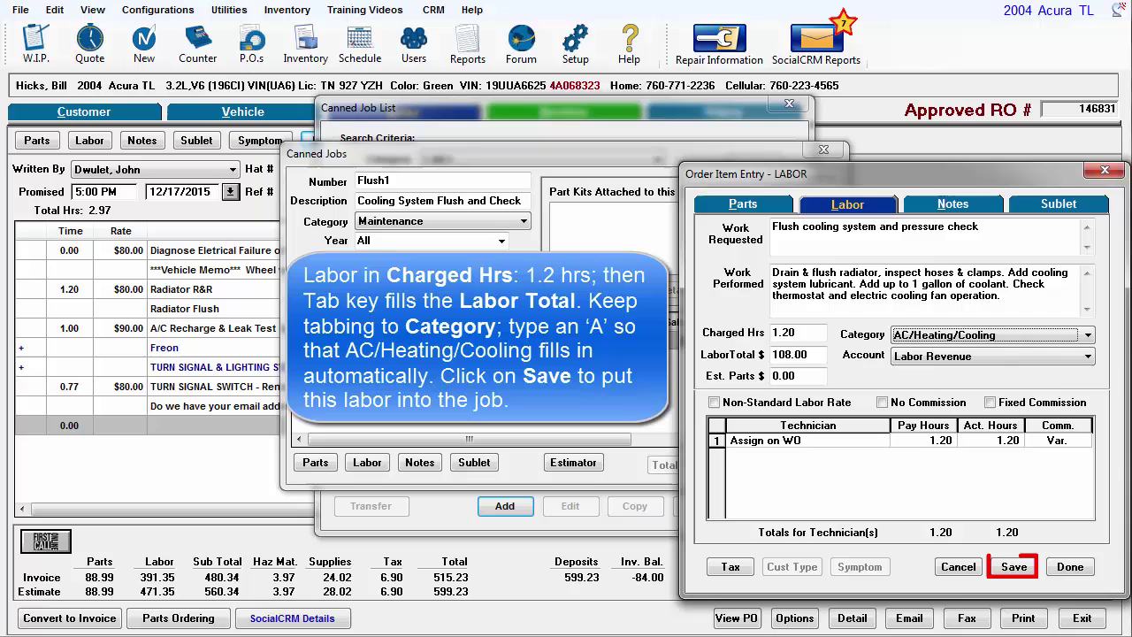
left_click(1015, 567)
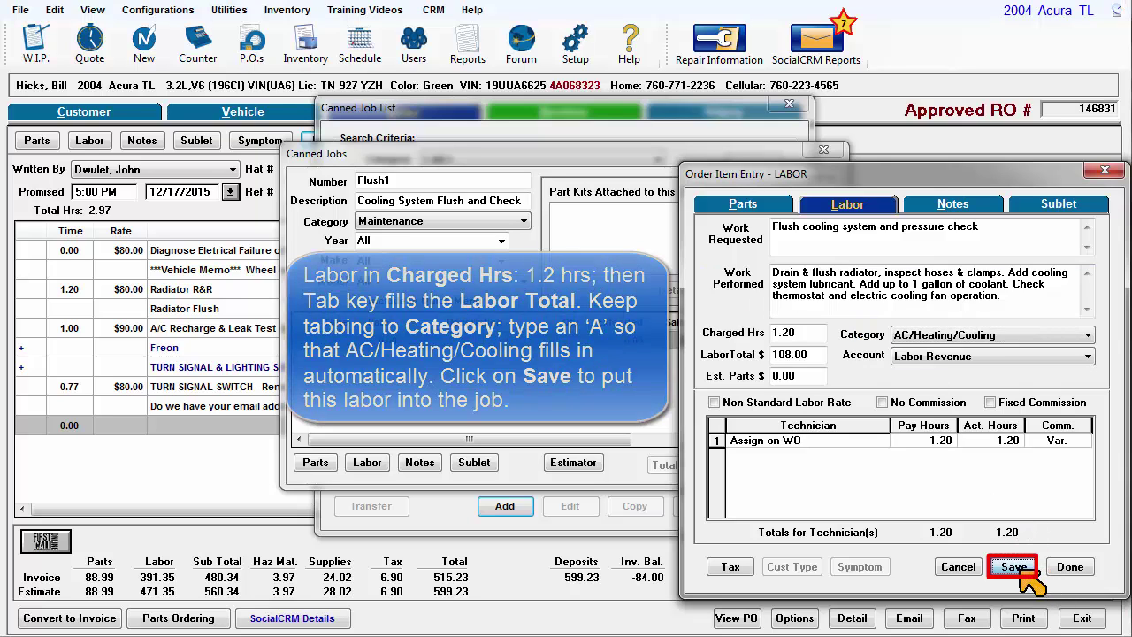
Save part afc1/2 anti-freeze at quantity 2, then look up part bar1.
left_click(745, 208)
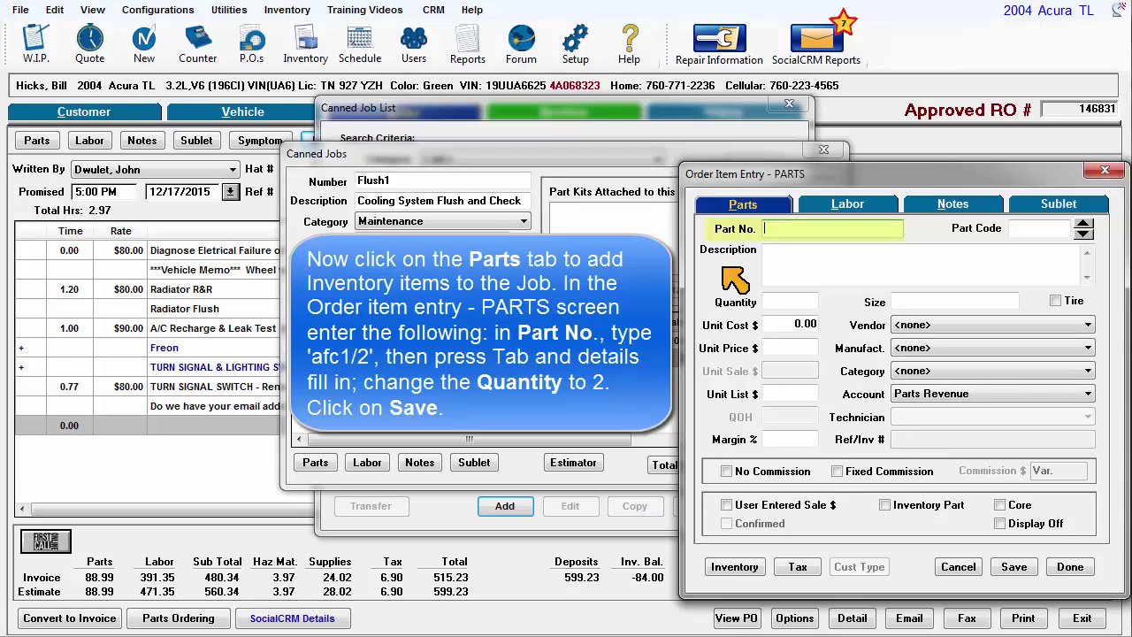
type("afc1/2")
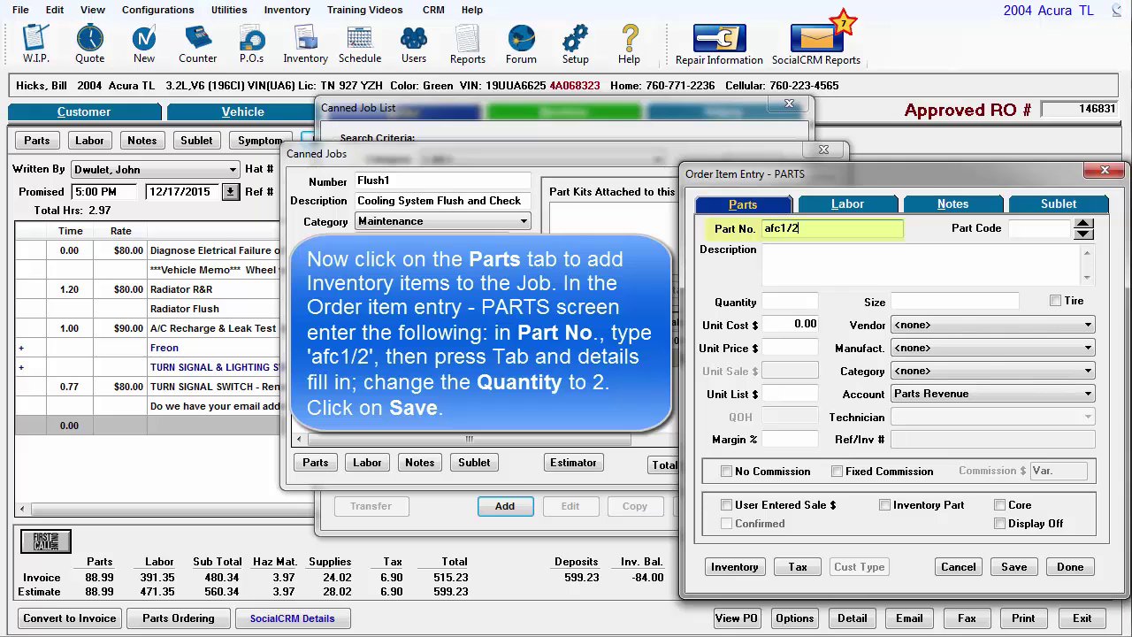
key("Tab")
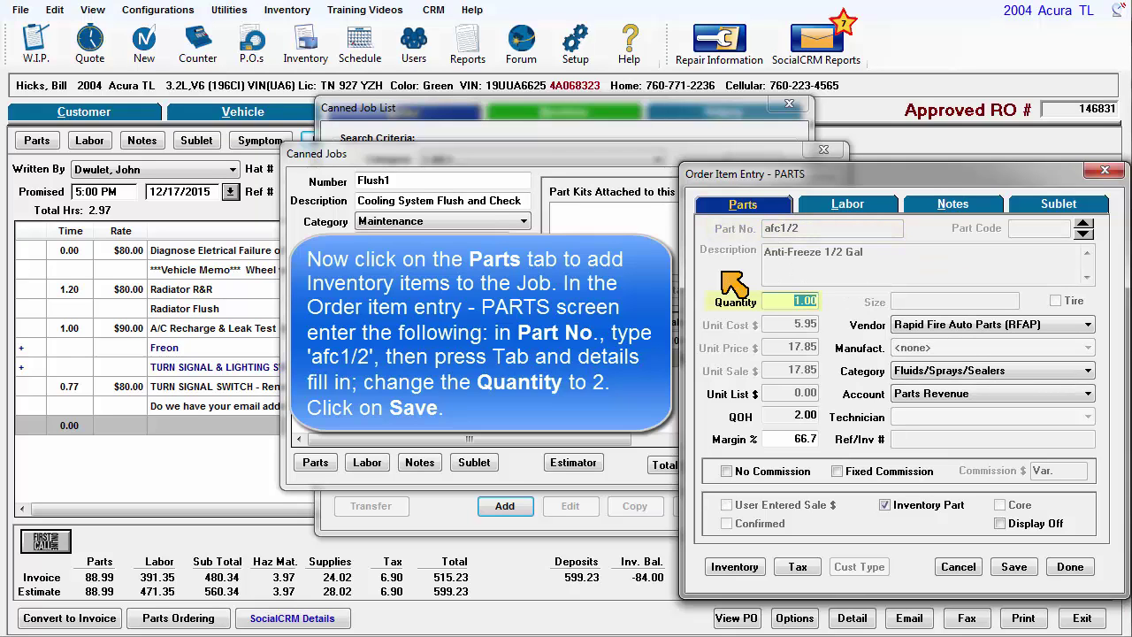
type("2")
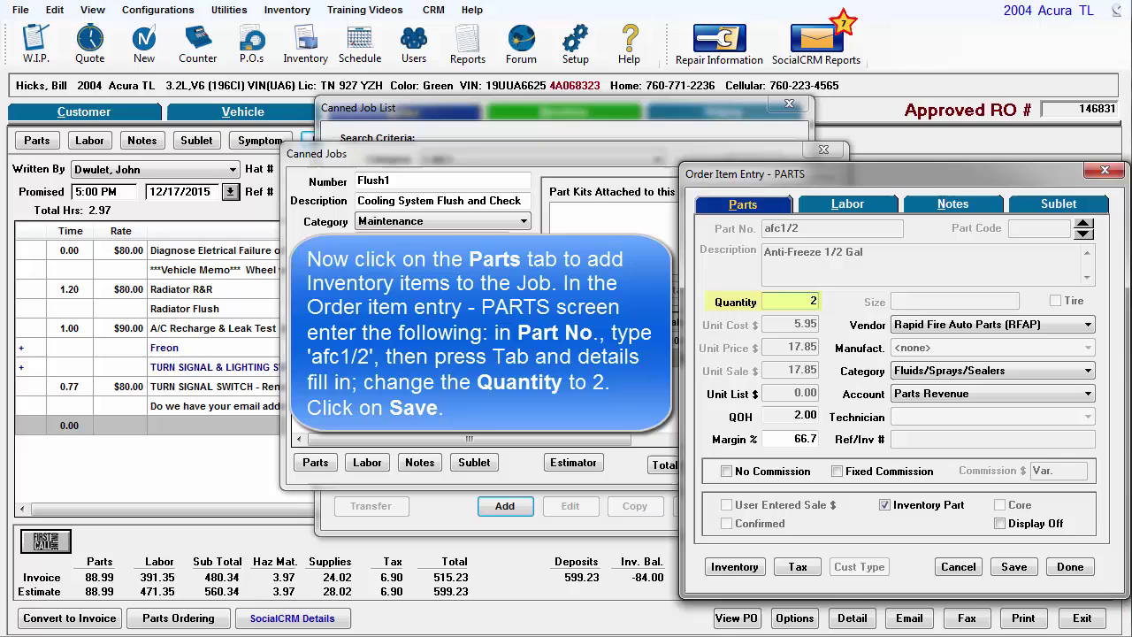
left_click(1014, 567)
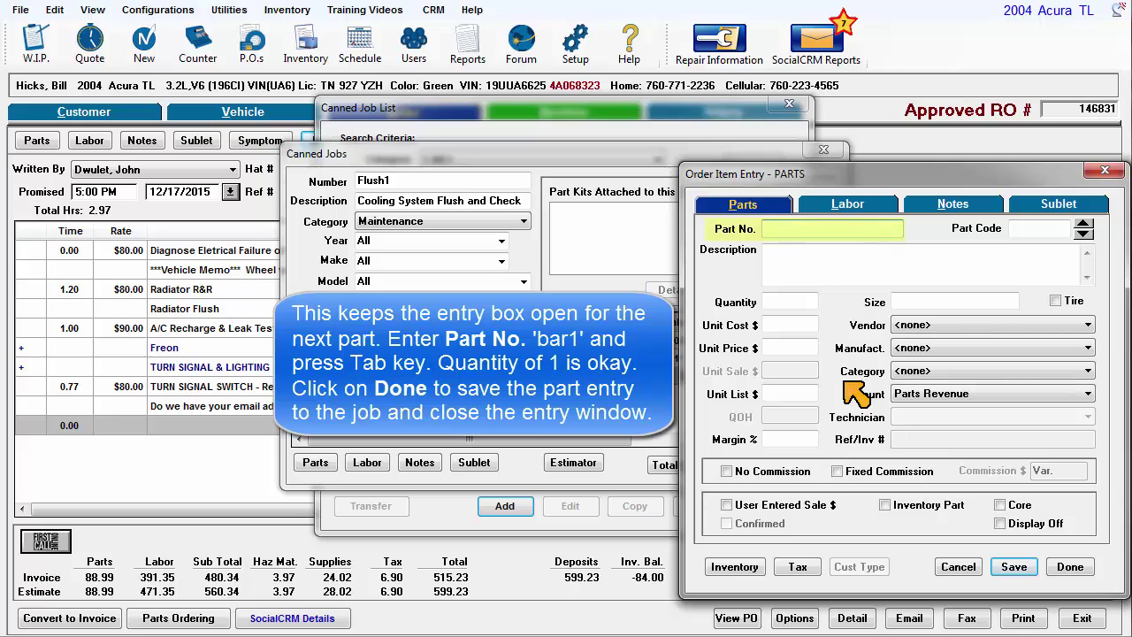
type("bar1")
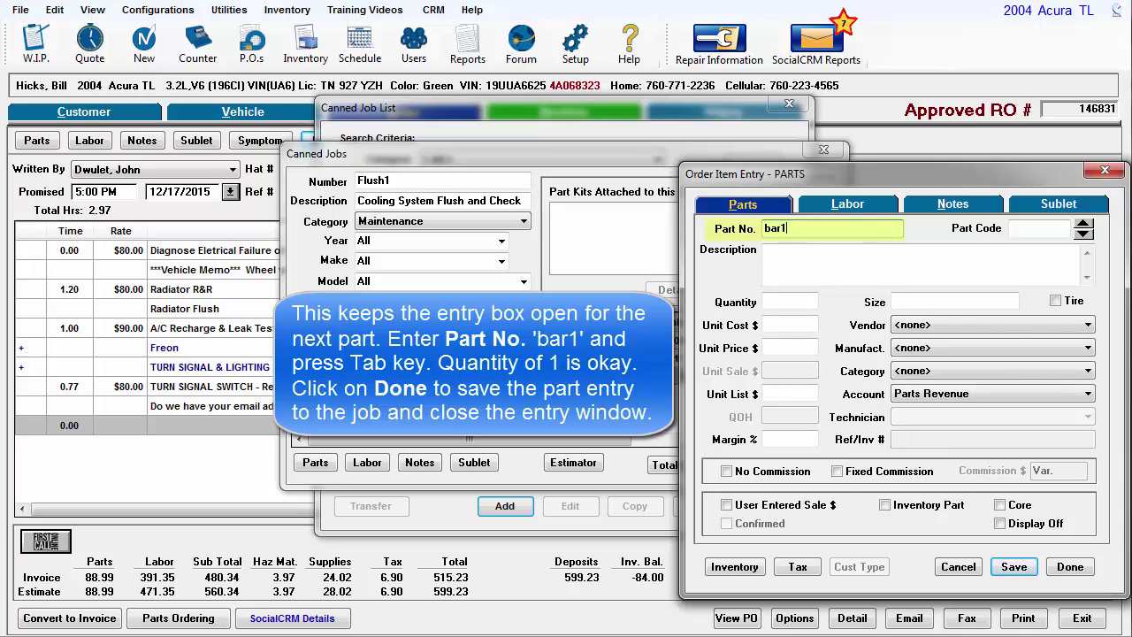
key("Tab")
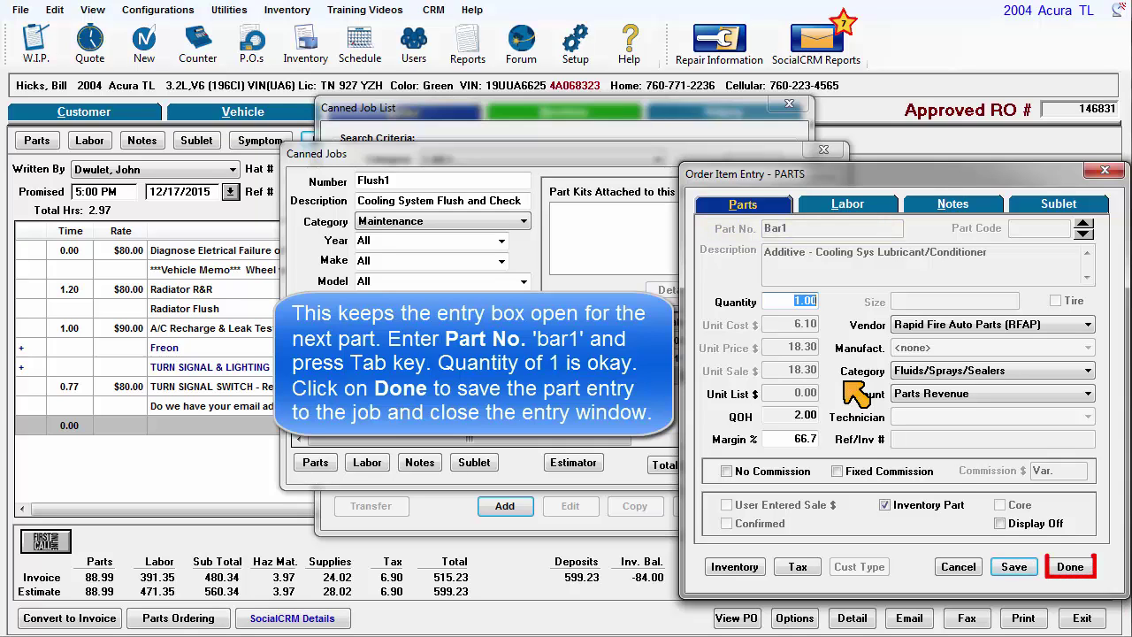
Add the Bar1 cooling additive at $18.30 and include Flush1 in the Quick Menu.
left_click(1070, 567)
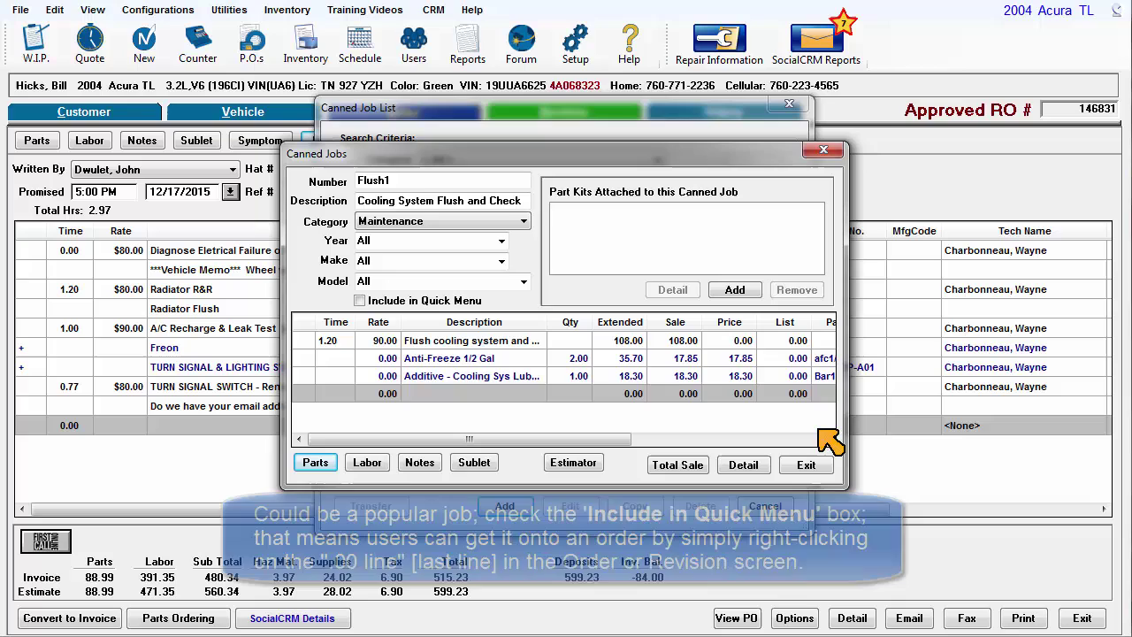
left_click(360, 300)
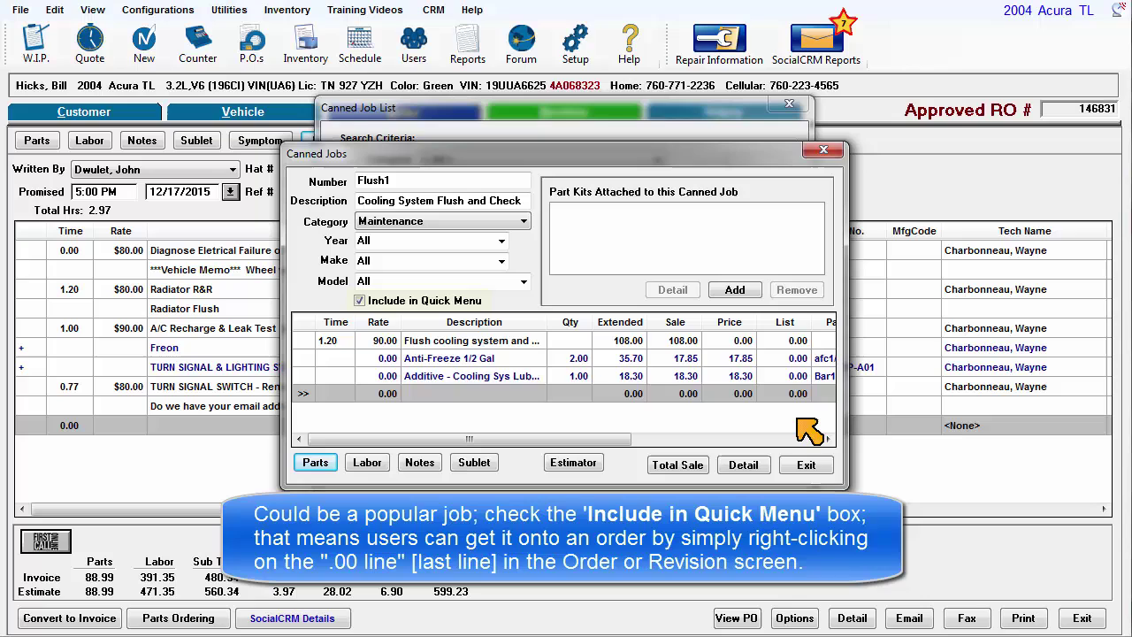
Exit both canned job windows and bring up the order's quick canned jobs menu showing Flush1.
left_click(809, 467)
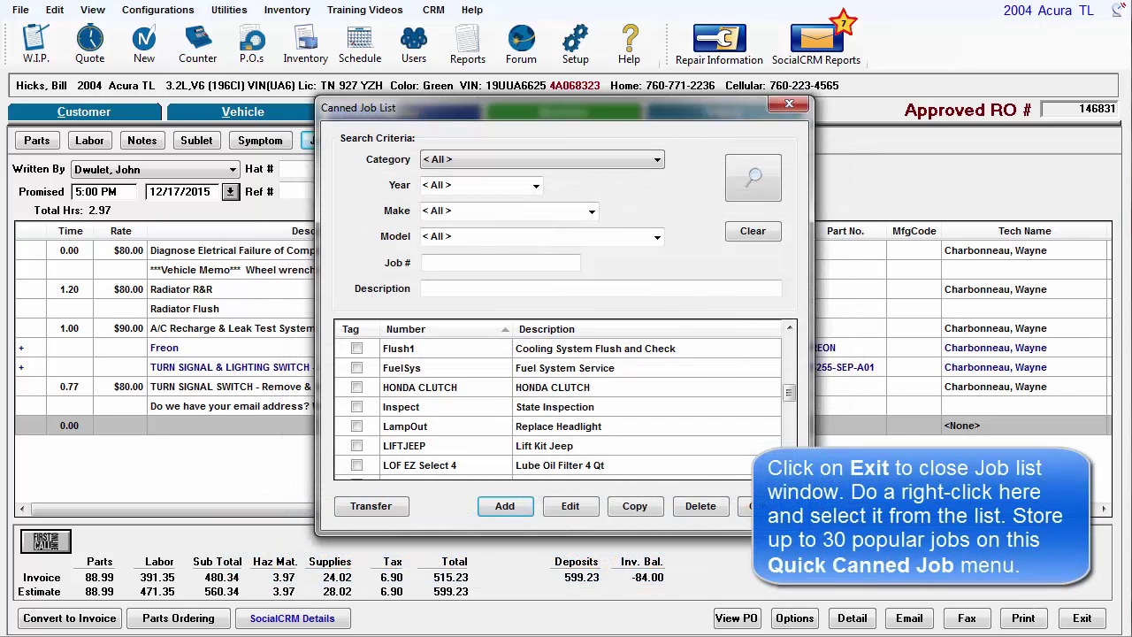
left_click(779, 506)
right_click(432, 425)
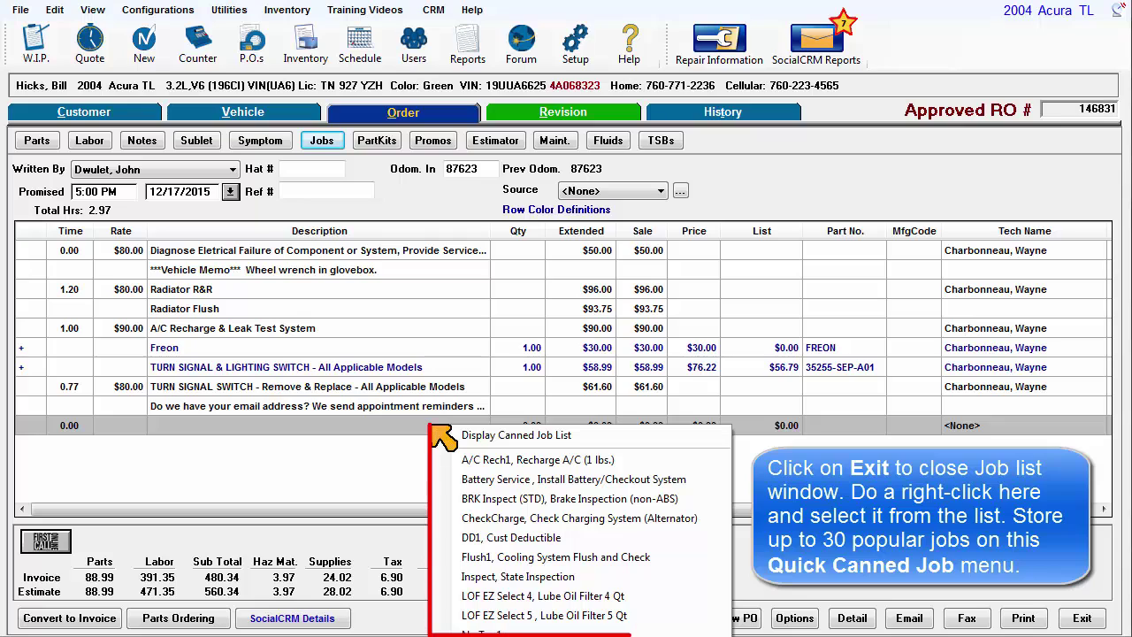